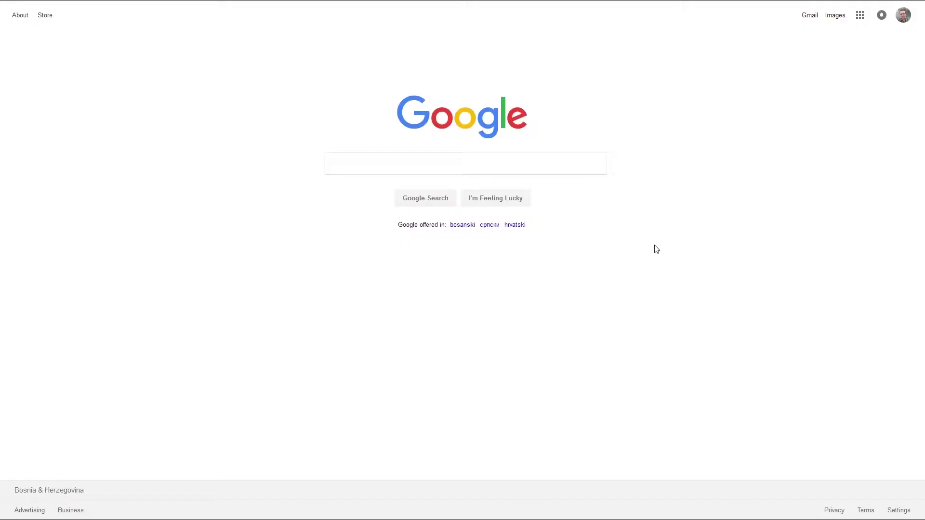
Log in to the VSP735 web interface at 10.1.0.142 in full screen and open Servicing.
{"action": "mouse_move", "coordinate": [229, 2]}
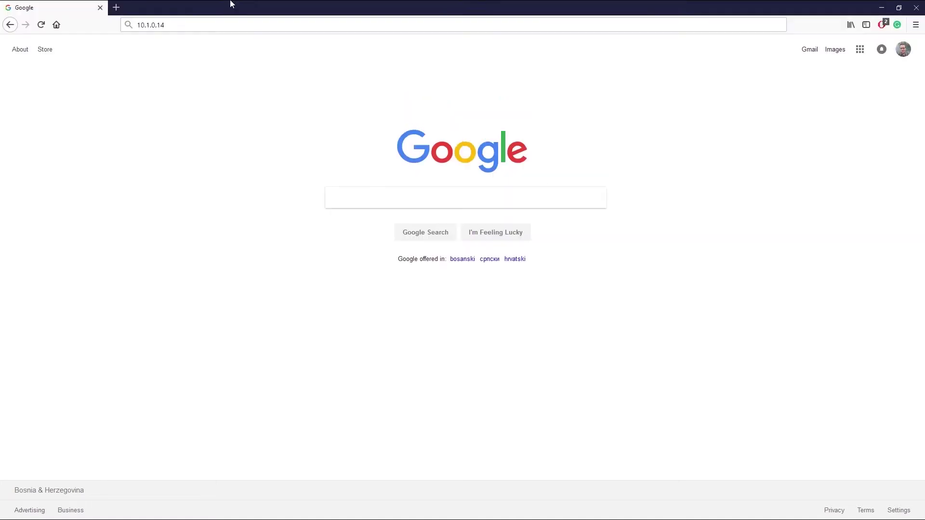
{"action": "left_click", "coordinate": [231, 25]}
{"action": "left_click", "coordinate": [233, 26]}
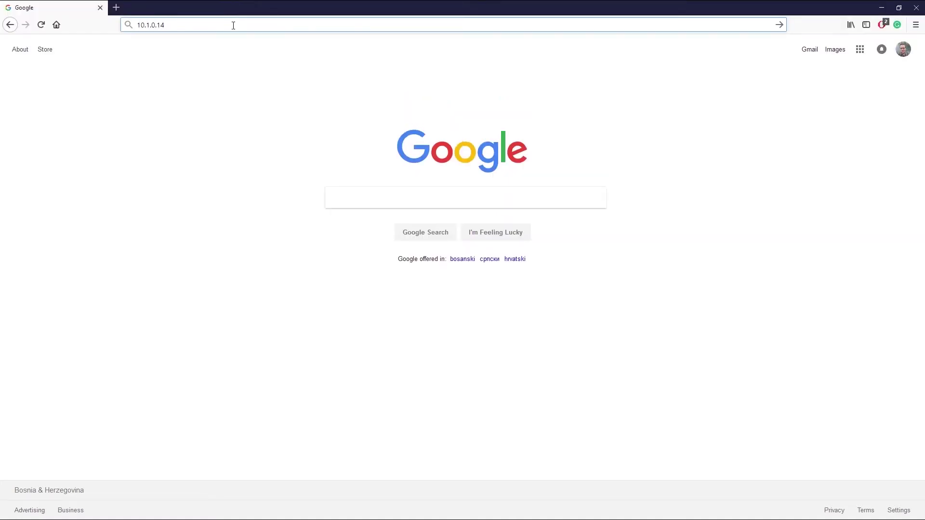
{"action": "type", "text": "2/"}
{"action": "key", "text": "Return"}
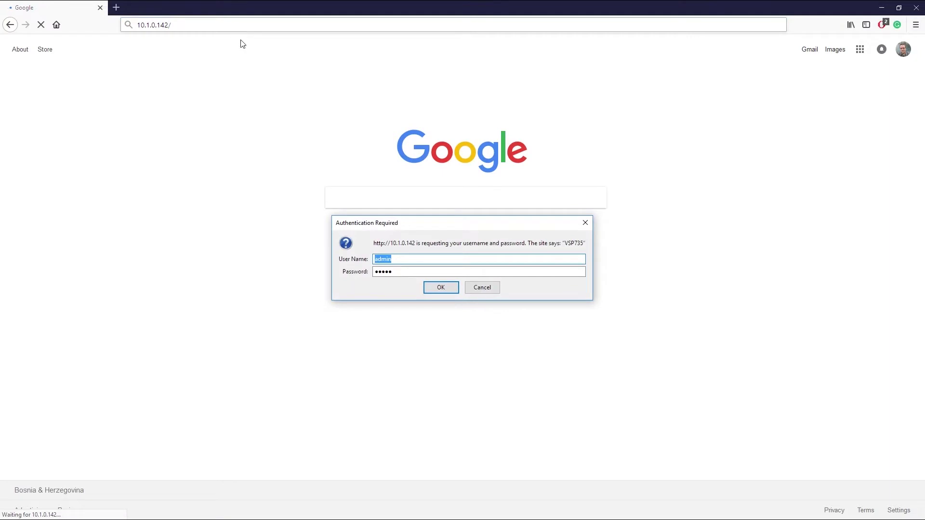
{"action": "left_click", "coordinate": [441, 288]}
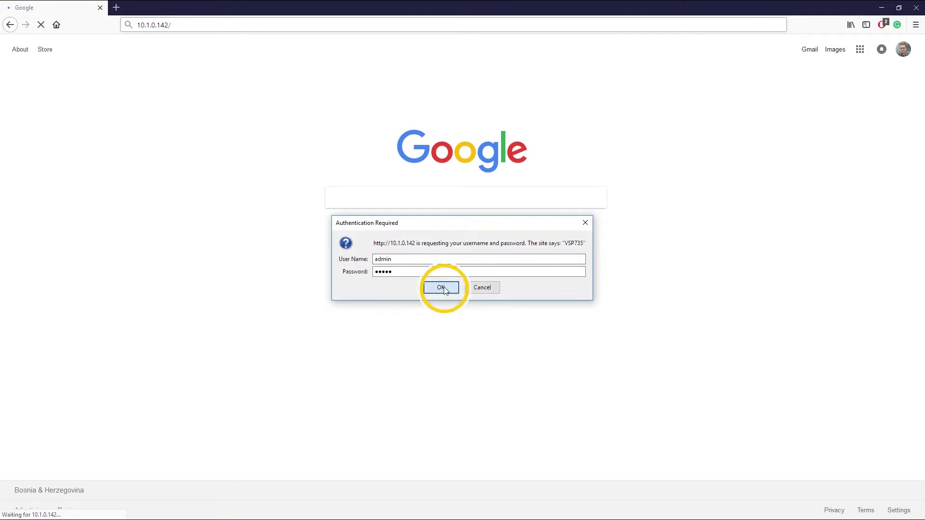
{"action": "key", "text": "F11"}
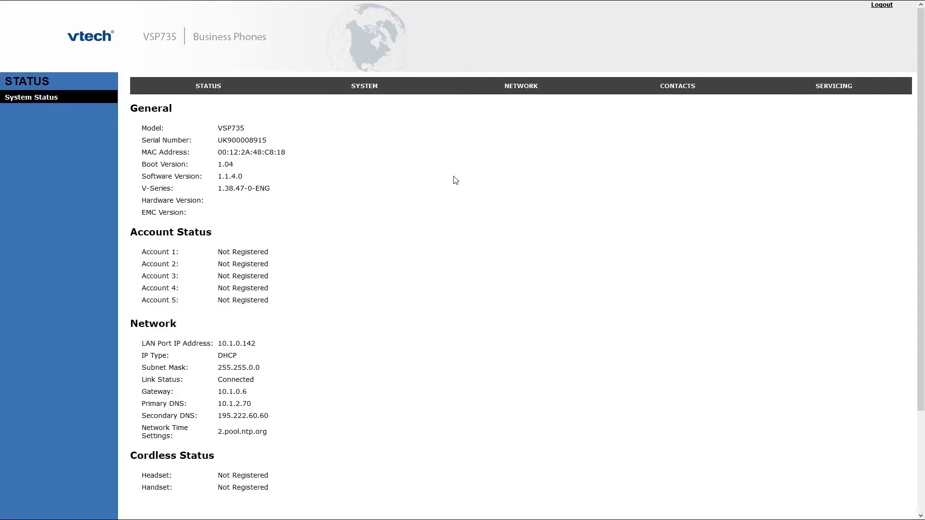
{"action": "left_click", "coordinate": [827, 91]}
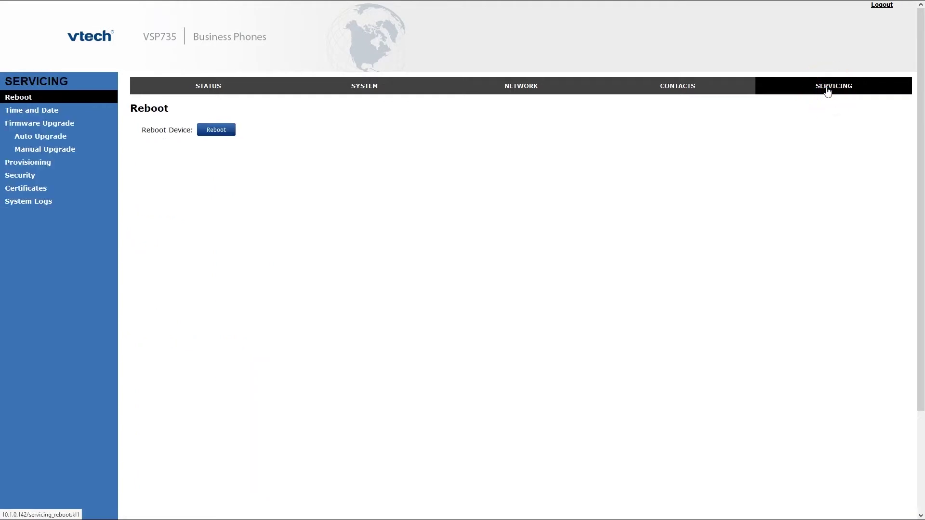
Reset the VSP735 configuration to defaults from the Provisioning page.
{"action": "left_click", "coordinate": [49, 163]}
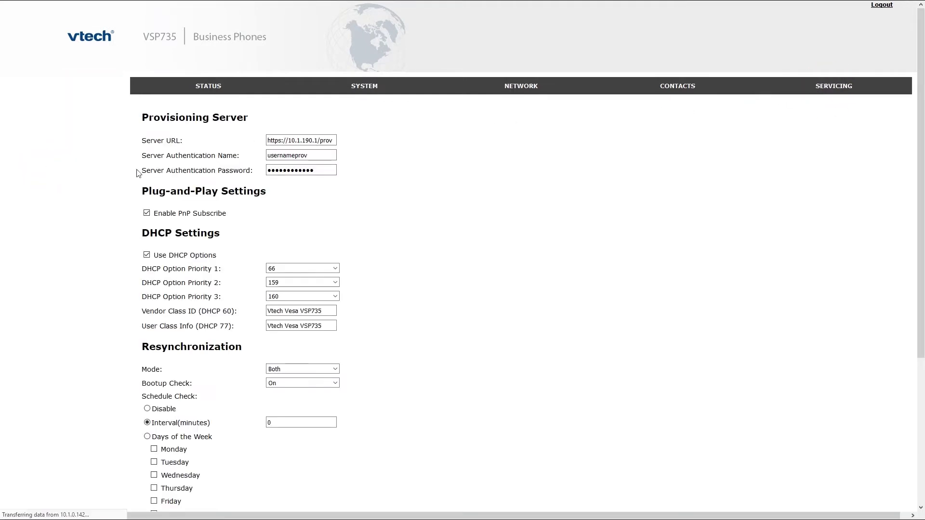
{"action": "scroll", "coordinate": [165, 192], "scroll_direction": "down", "scroll_amount": 5}
{"action": "scroll", "coordinate": [165, 192], "scroll_direction": "down", "scroll_amount": 2}
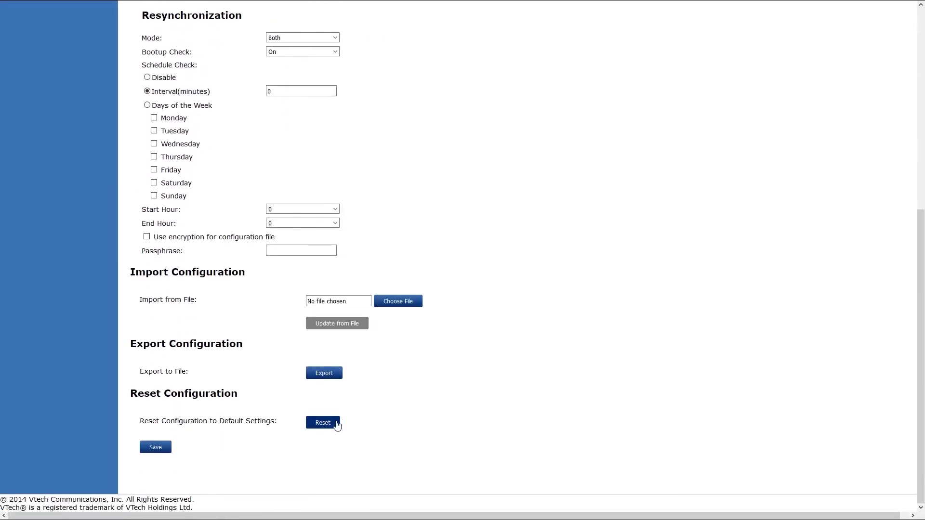
{"action": "left_click", "coordinate": [336, 422]}
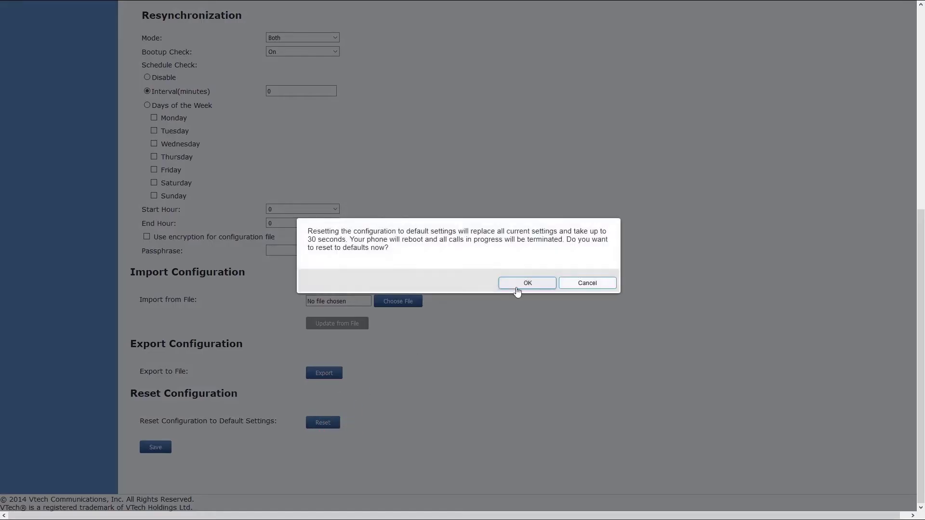
{"action": "left_click", "coordinate": [516, 286]}
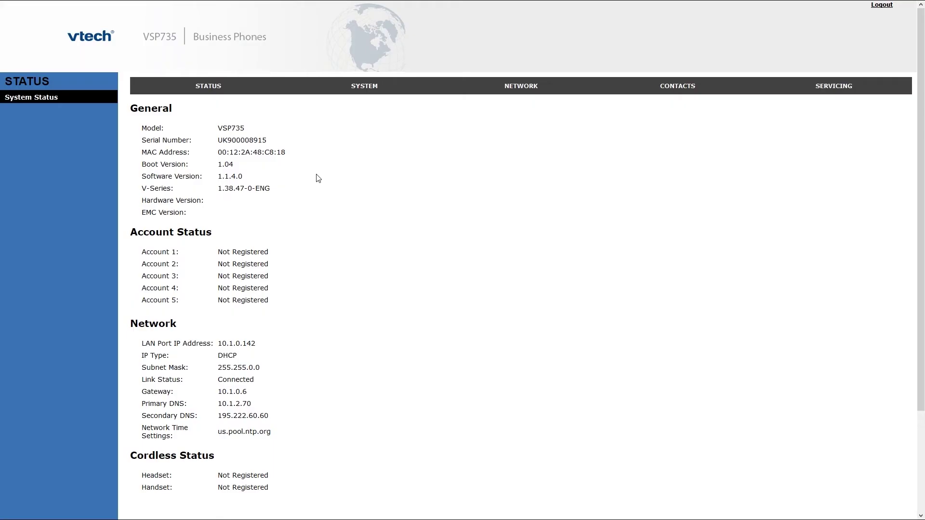
{"action": "left_click", "coordinate": [214, 91]}
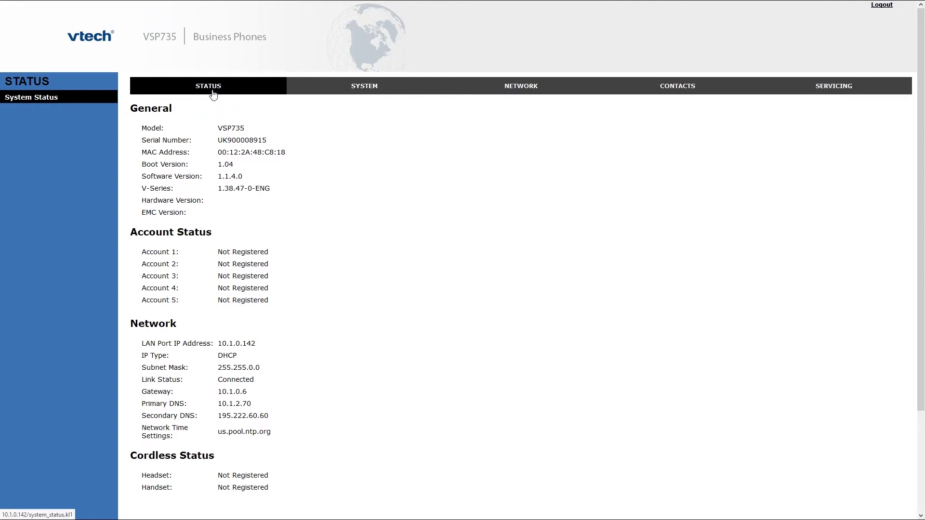
{"action": "left_click_drag", "start_coordinate": [150, 177], "coordinate": [251, 181]}
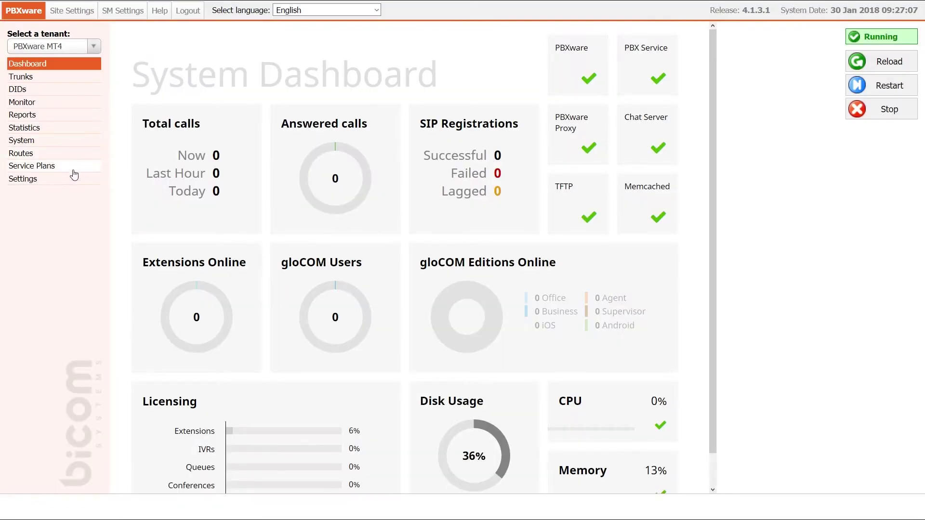
Review Tenant 01's auto provisioning HTTP username and password, then save the tenant.
{"action": "left_click", "coordinate": [71, 182]}
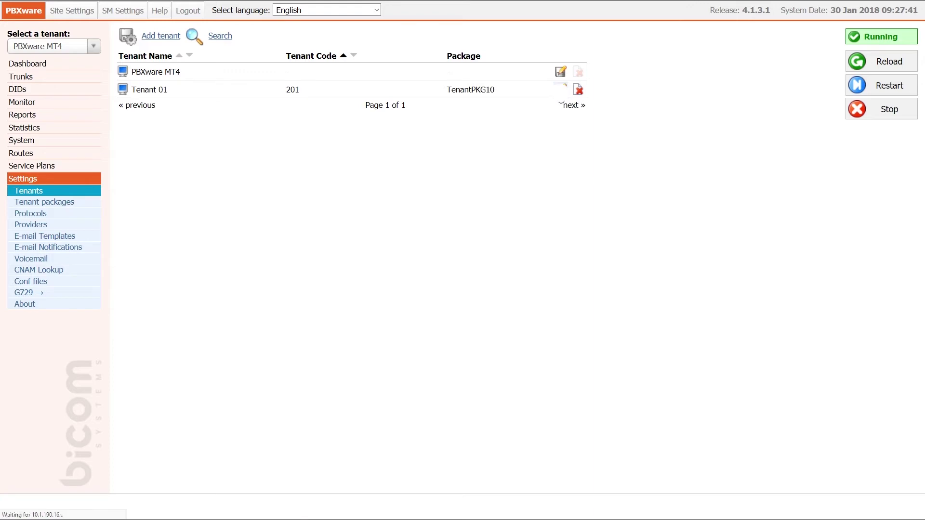
{"action": "left_click", "coordinate": [561, 91]}
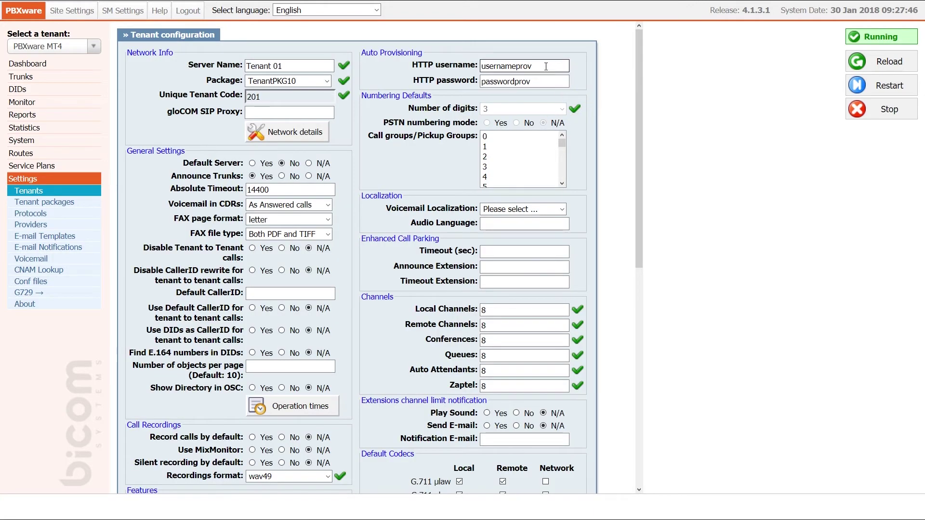
{"action": "left_click_drag", "start_coordinate": [546, 64], "coordinate": [481, 65]}
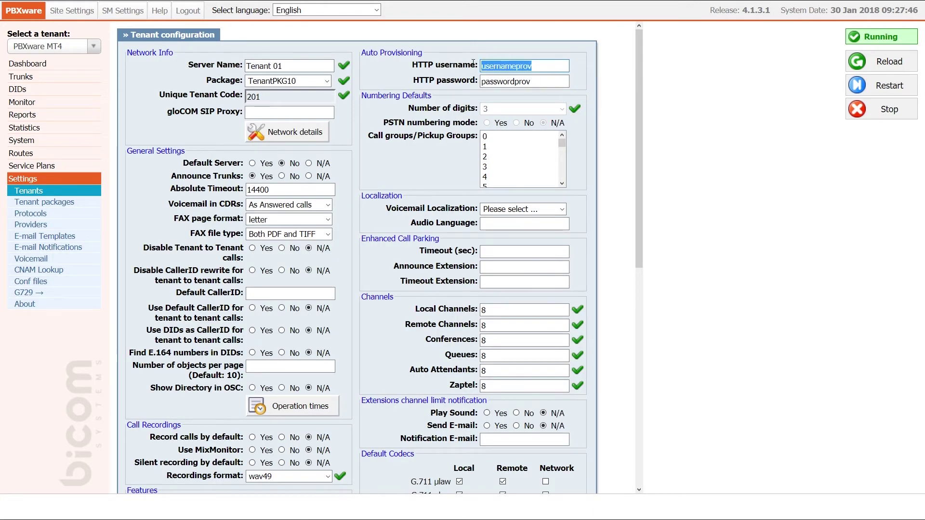
{"action": "left_click_drag", "start_coordinate": [533, 81], "coordinate": [475, 81]}
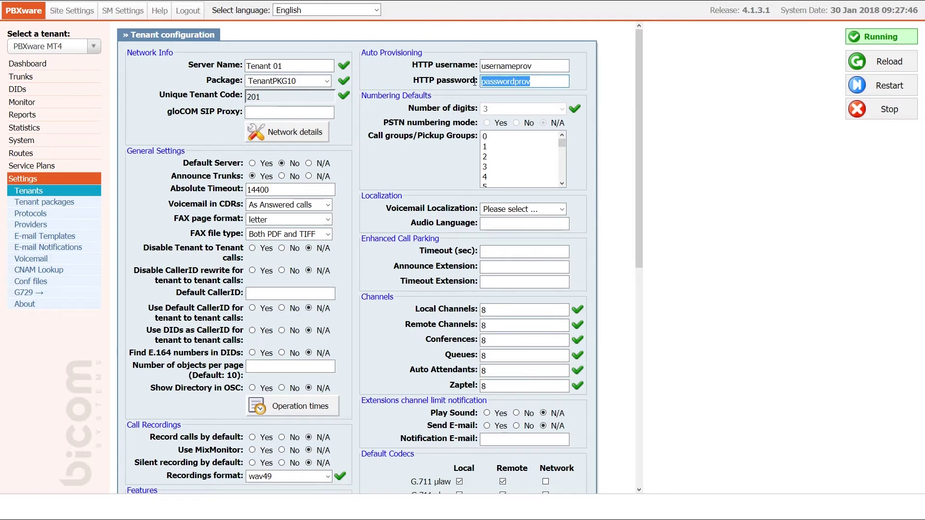
{"action": "left_click", "coordinate": [536, 81]}
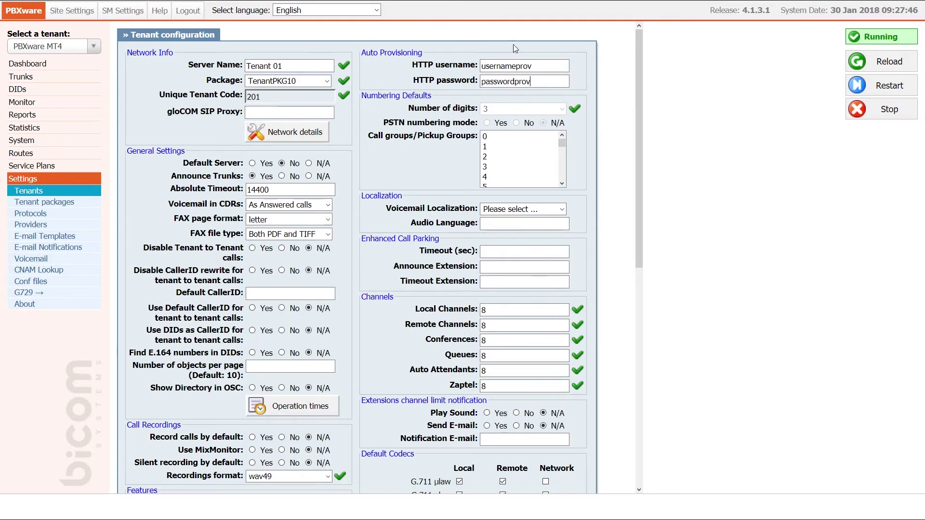
{"action": "scroll", "coordinate": [477, 90], "scroll_direction": "down", "scroll_amount": 8}
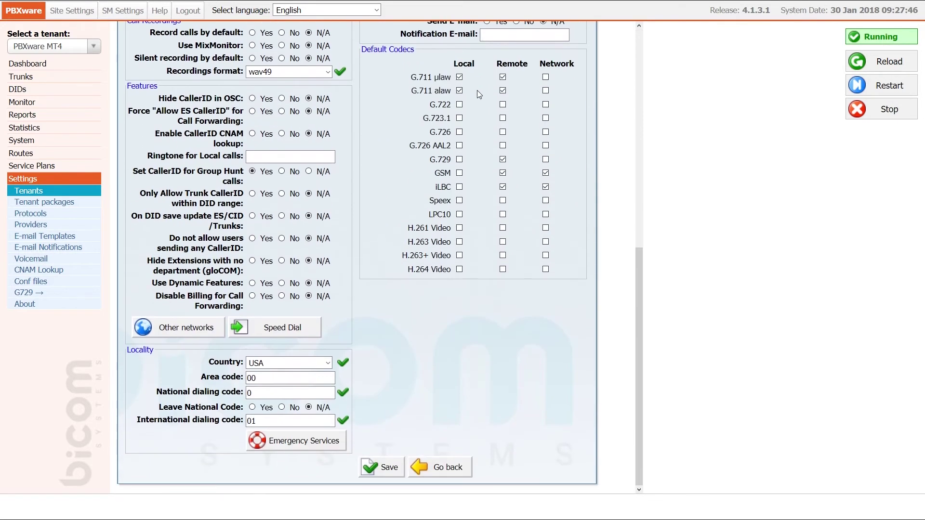
{"action": "left_click", "coordinate": [367, 466]}
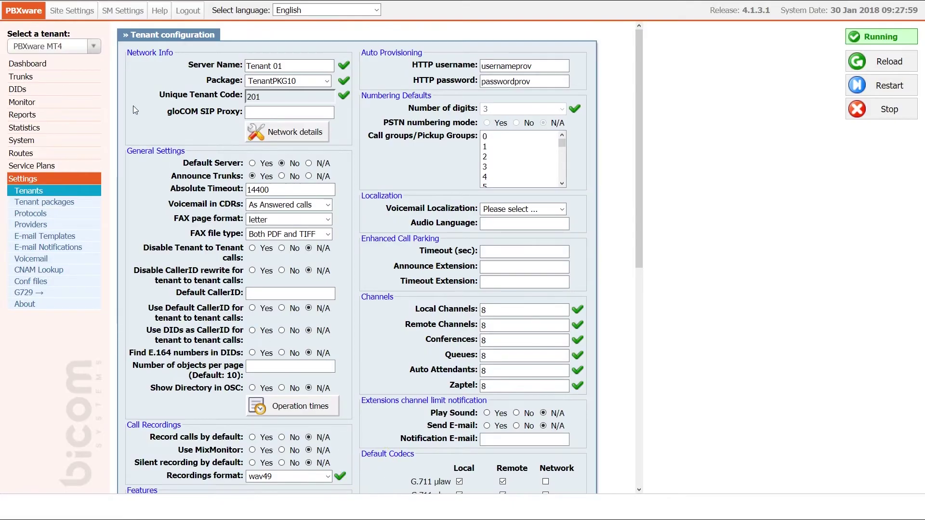
Switch to Tenant 01 (#201) and open the VTech VSP735 entry in the UAD list.
{"action": "left_click", "coordinate": [94, 48]}
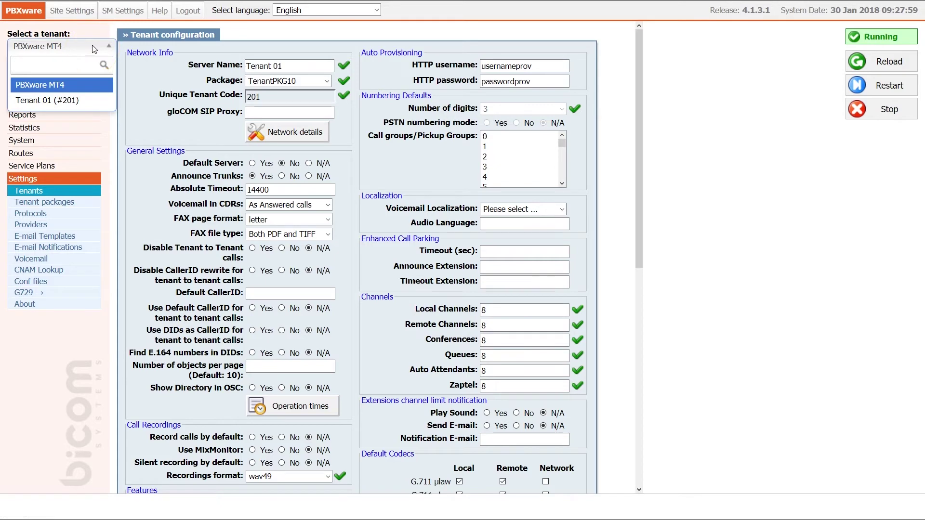
{"action": "left_click", "coordinate": [82, 100]}
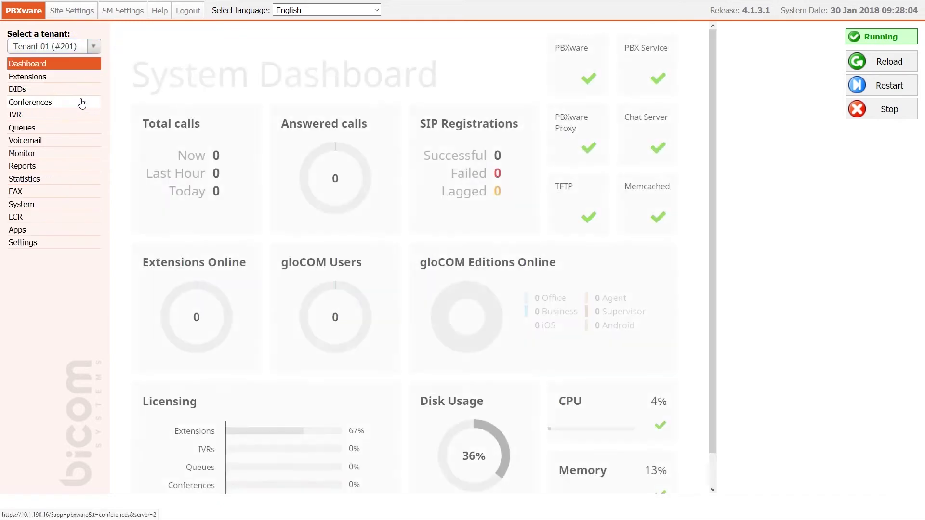
{"action": "left_click", "coordinate": [53, 243]}
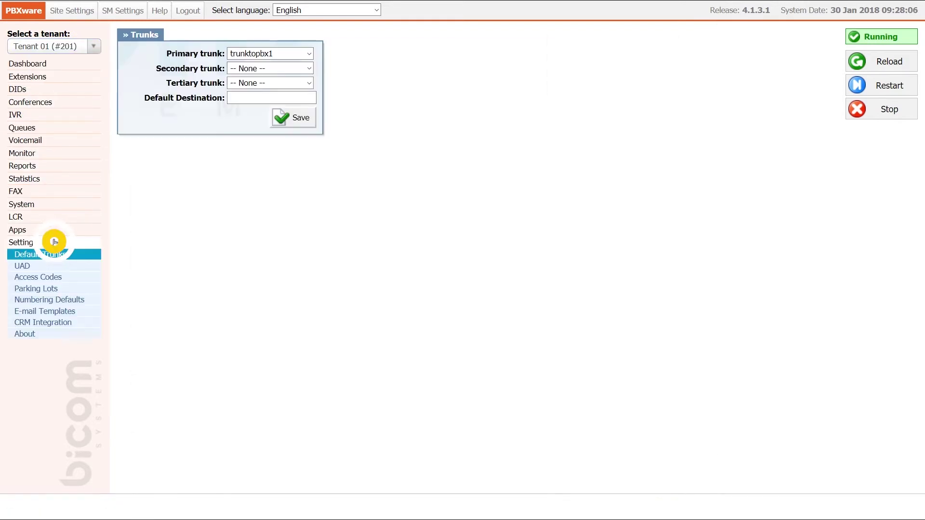
{"action": "left_click", "coordinate": [50, 268]}
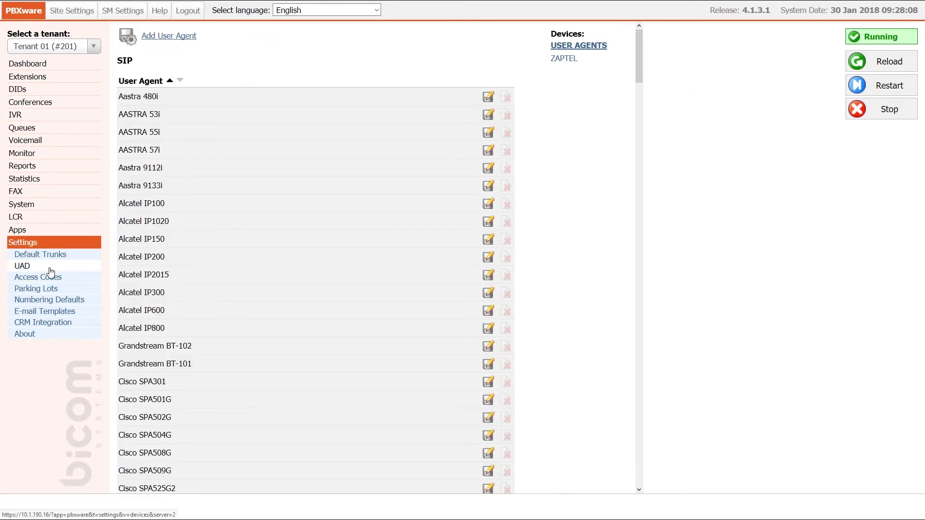
{"action": "key", "text": "ctrl+f"}
{"action": "type", "text": "735"}
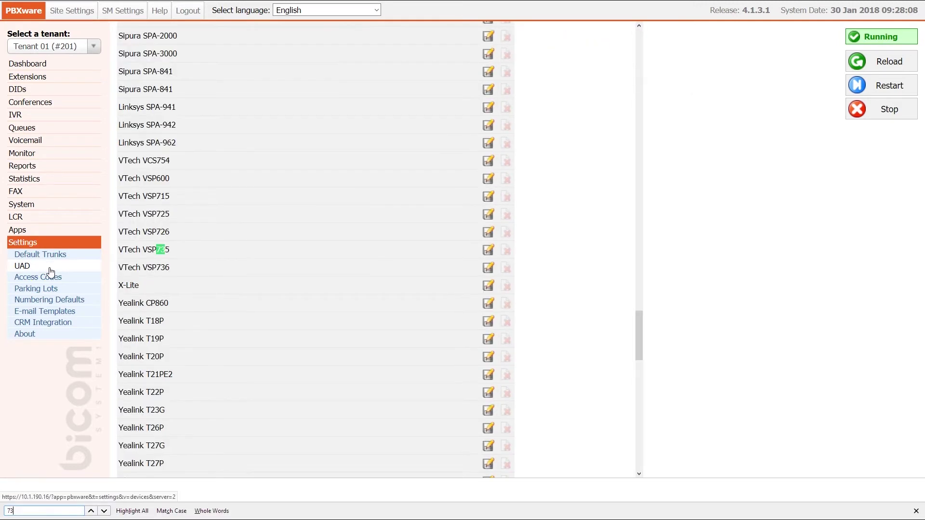
{"action": "left_click", "coordinate": [487, 251]}
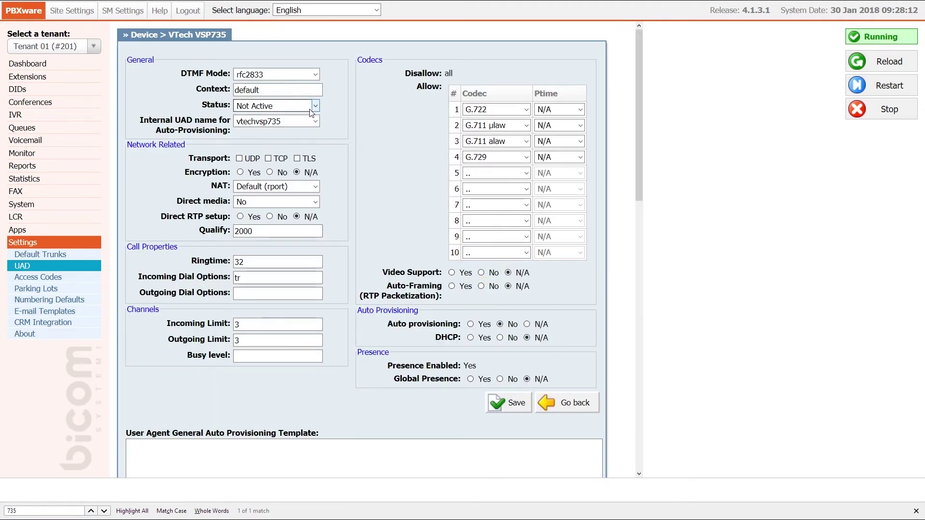
Set the VSP735 UAD to Active with auto provisioning and DHCP on, and save.
{"action": "left_click", "coordinate": [305, 107]}
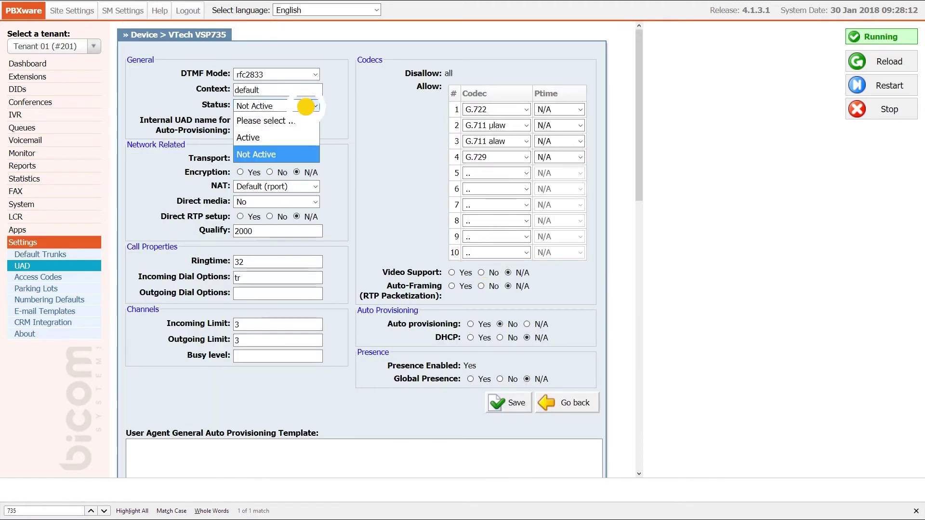
{"action": "left_click", "coordinate": [308, 138]}
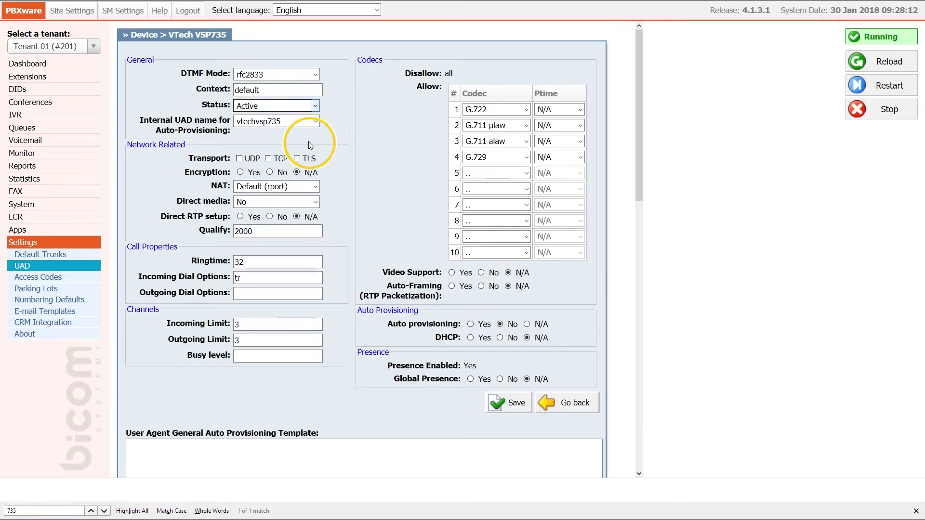
{"action": "left_click", "coordinate": [471, 325]}
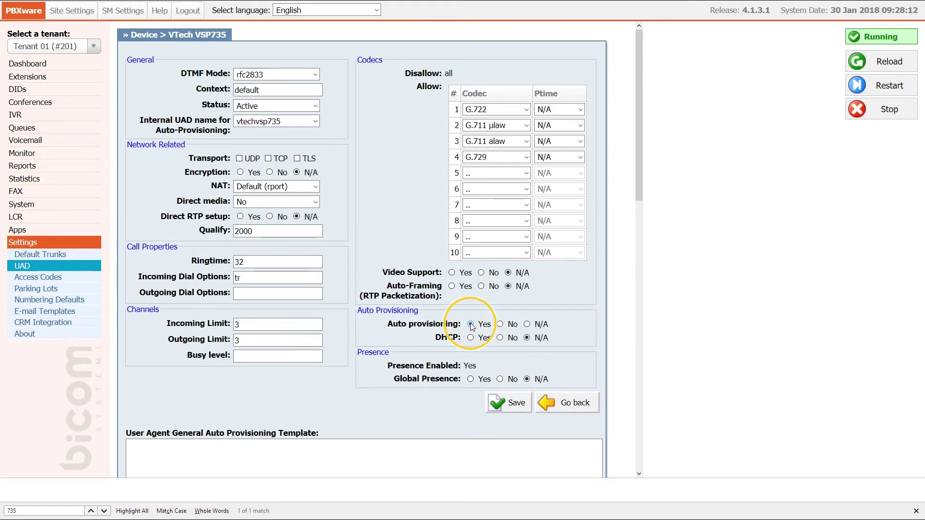
{"action": "left_click", "coordinate": [471, 338]}
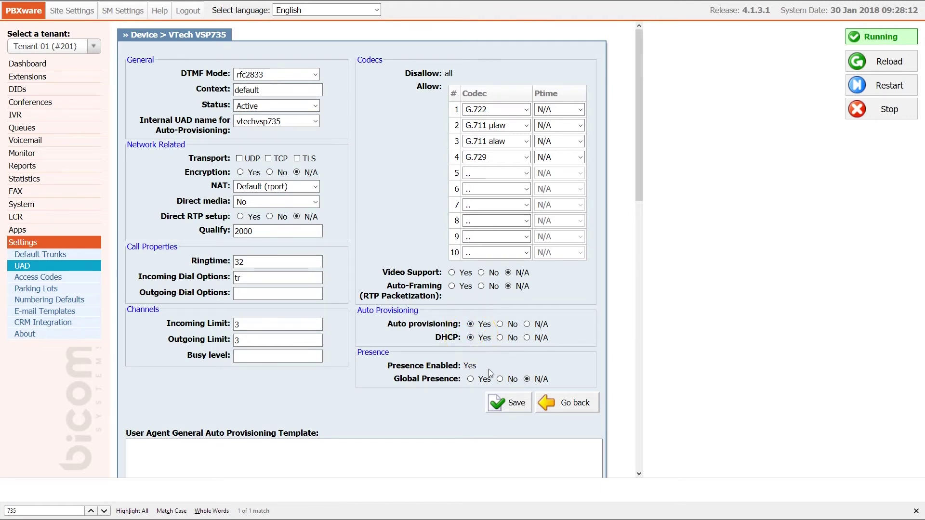
{"action": "left_click", "coordinate": [500, 404]}
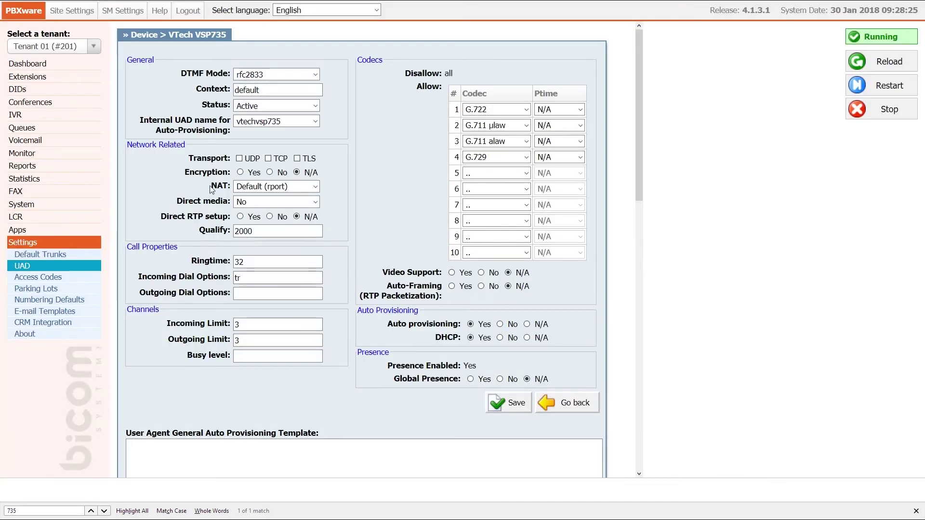
{"action": "left_click", "coordinate": [58, 81]}
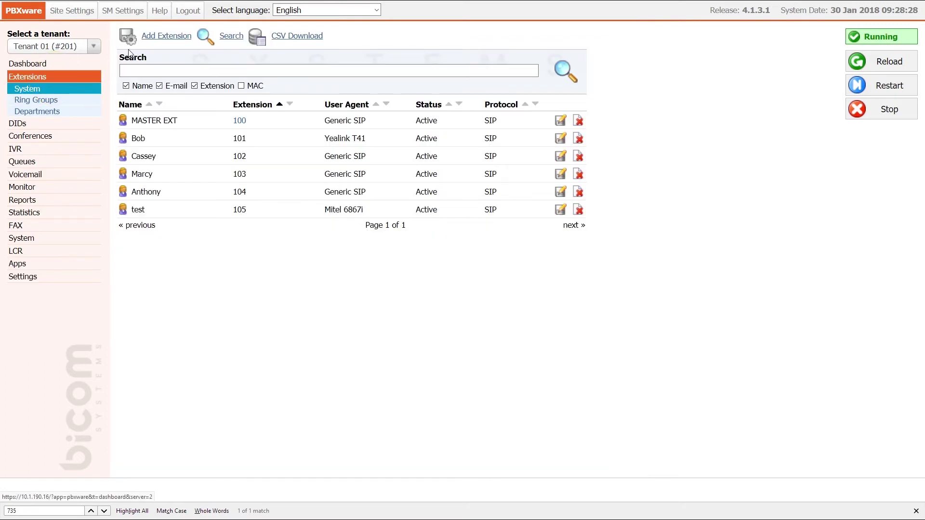
Begin a new extension using UAD VTech VSP735 with location Remote.
{"action": "left_click", "coordinate": [161, 36]}
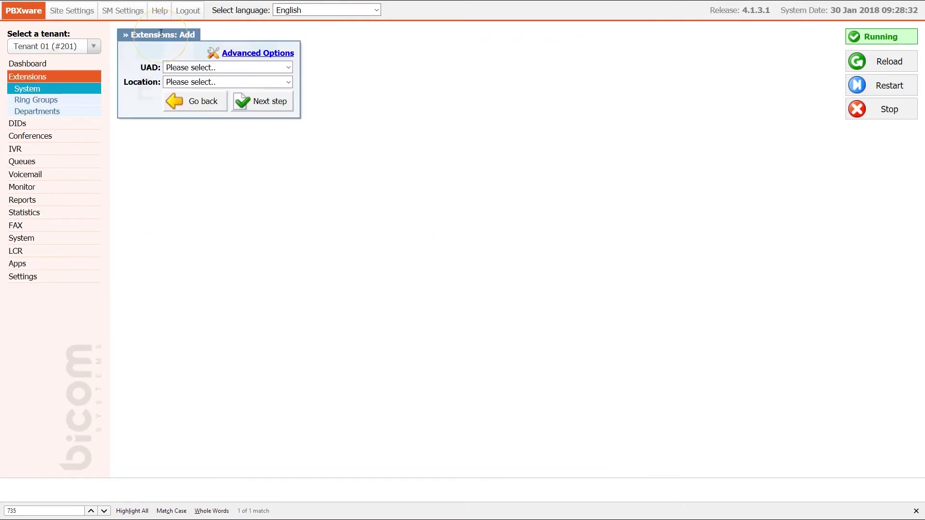
{"action": "left_click", "coordinate": [206, 68]}
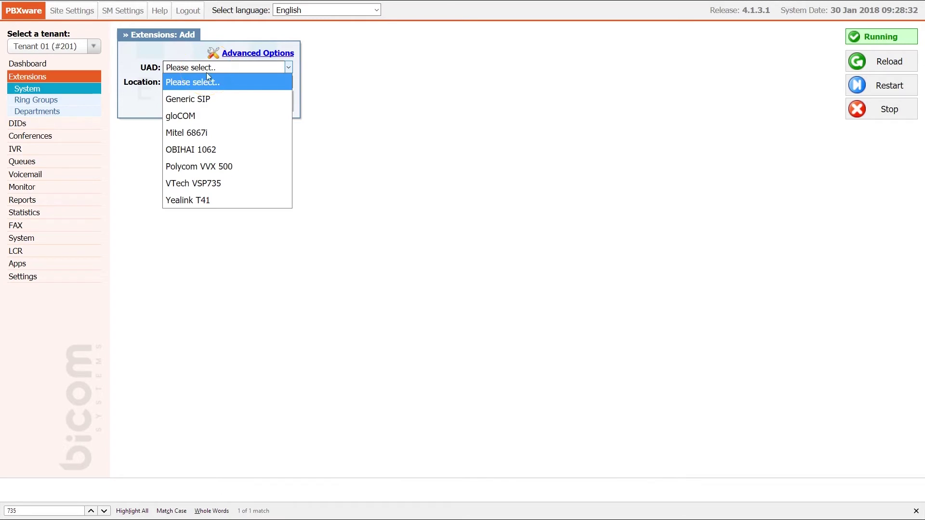
{"action": "left_click", "coordinate": [236, 182]}
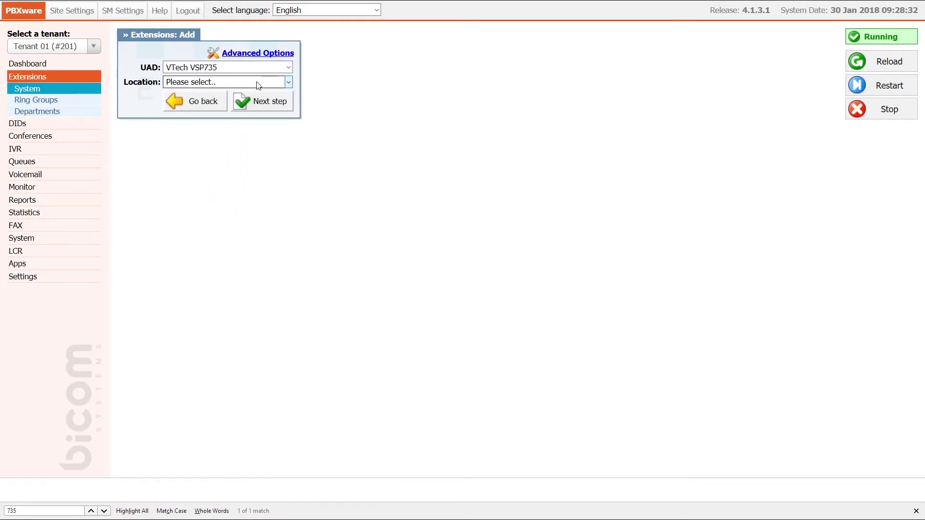
{"action": "left_click", "coordinate": [259, 85]}
{"action": "left_click", "coordinate": [248, 131]}
{"action": "left_click", "coordinate": [264, 99]}
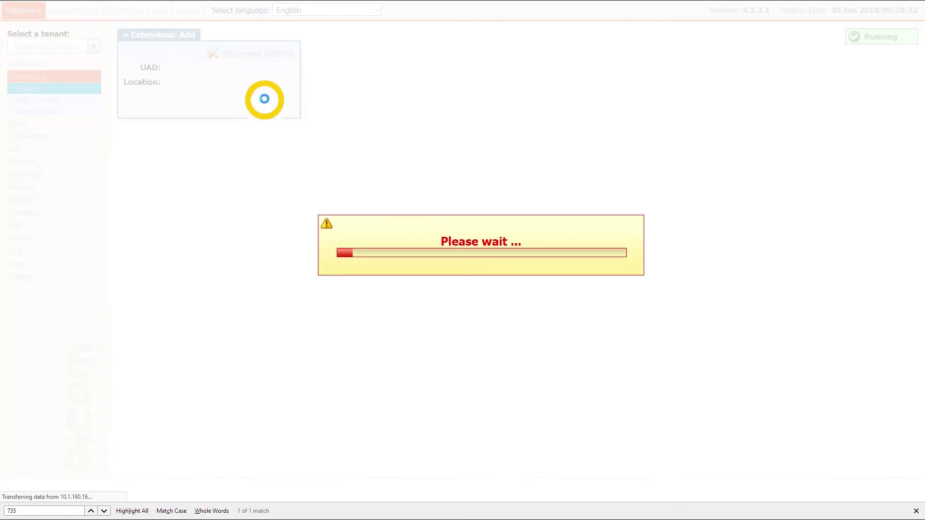
Fill in the extension name 'test', an e-mail address, and Department None.
{"action": "type", "text": "te"}
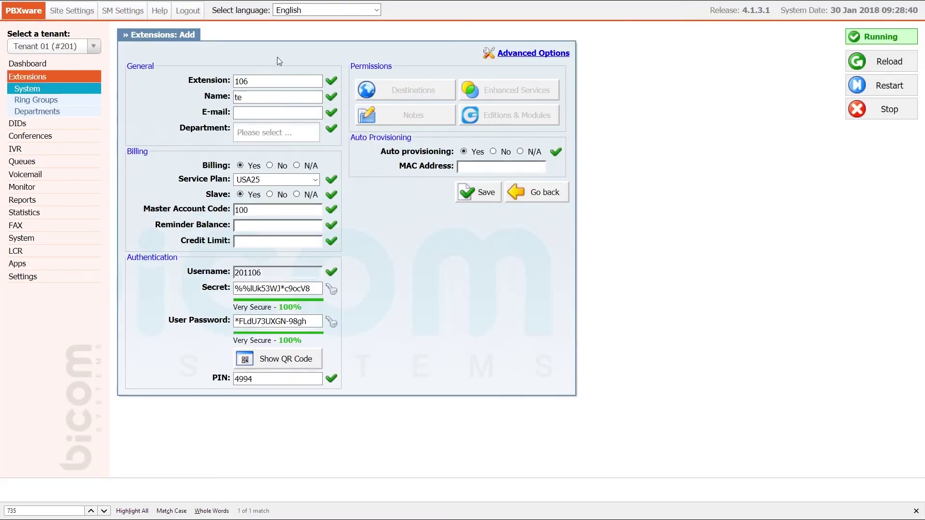
{"action": "type", "text": "st"}
{"action": "key", "text": "Tab"}
{"action": "type", "text": "test@example.com"}
{"action": "key", "text": "Tab"}
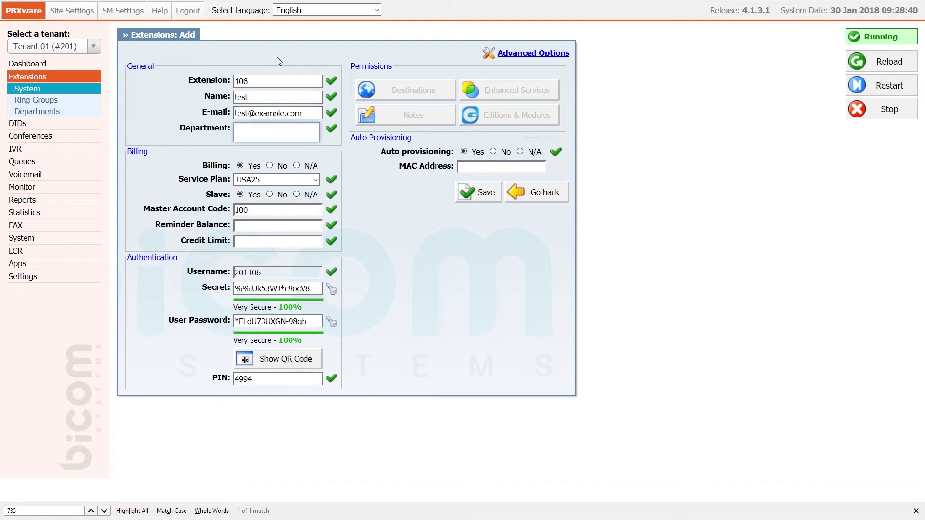
{"action": "type", "text": "none"}
{"action": "key", "text": "Return"}
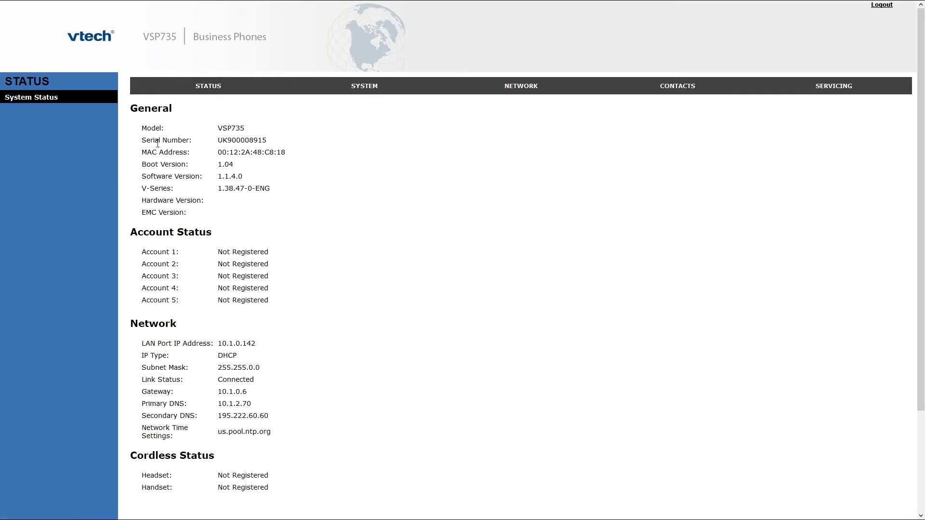
Paste the phone's MAC 00:12:2A:48:C8:18 into extension 106 and save it.
{"action": "left_click_drag", "start_coordinate": [142, 153], "coordinate": [294, 153]}
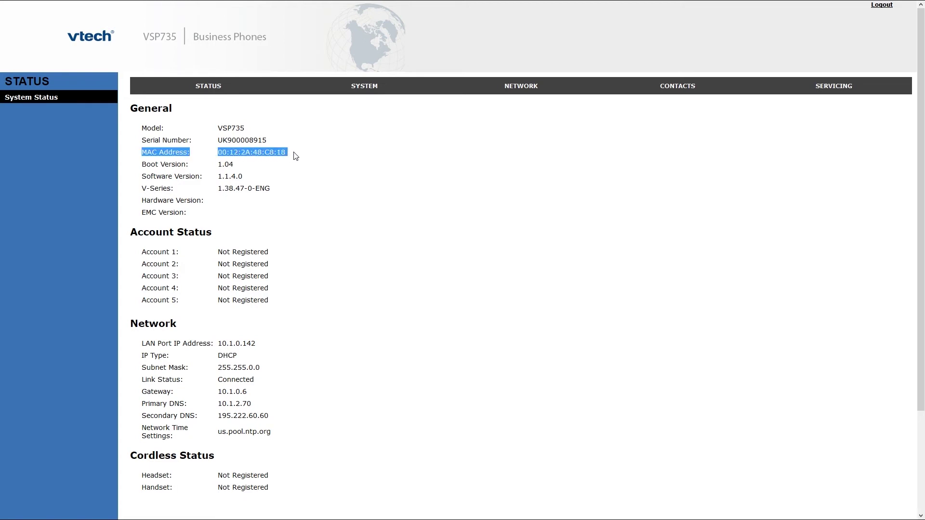
{"action": "key", "text": "alt+Tab"}
{"action": "type", "text": "00122A48C818"}
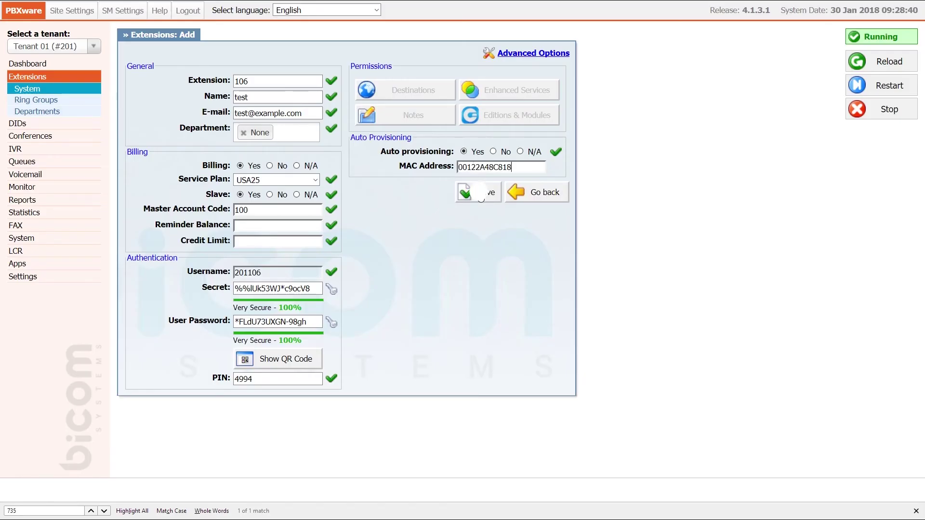
{"action": "left_click", "coordinate": [480, 194]}
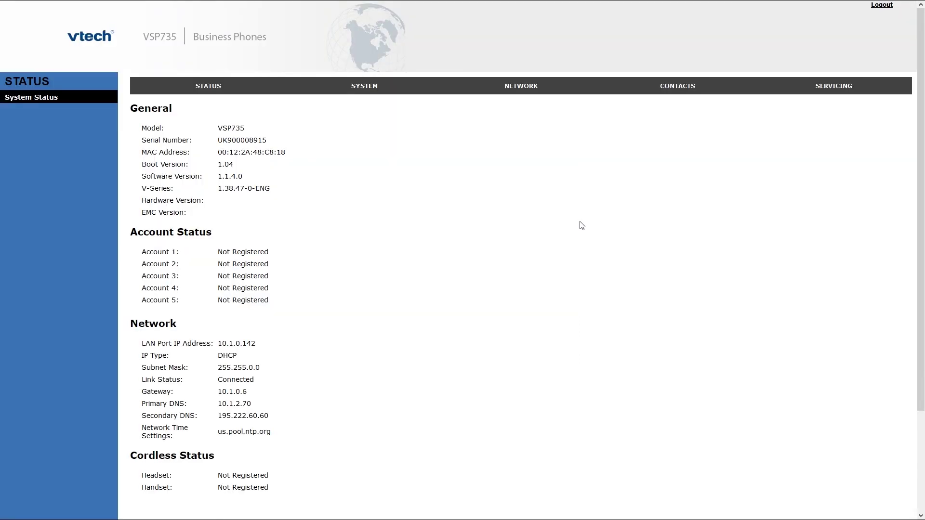
Open the phone's Servicing > Provisioning page.
{"action": "left_click", "coordinate": [827, 93]}
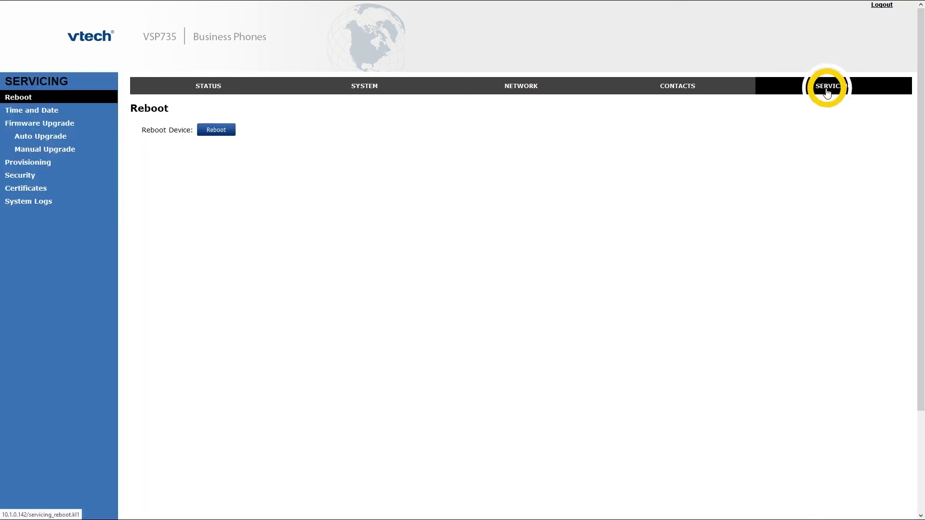
{"action": "left_click", "coordinate": [50, 164]}
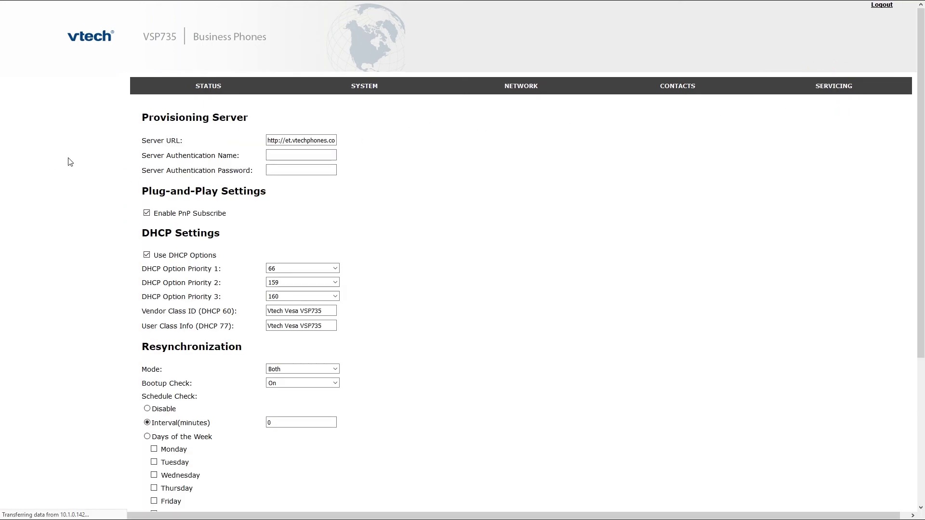
{"action": "triple_click", "coordinate": [275, 140]}
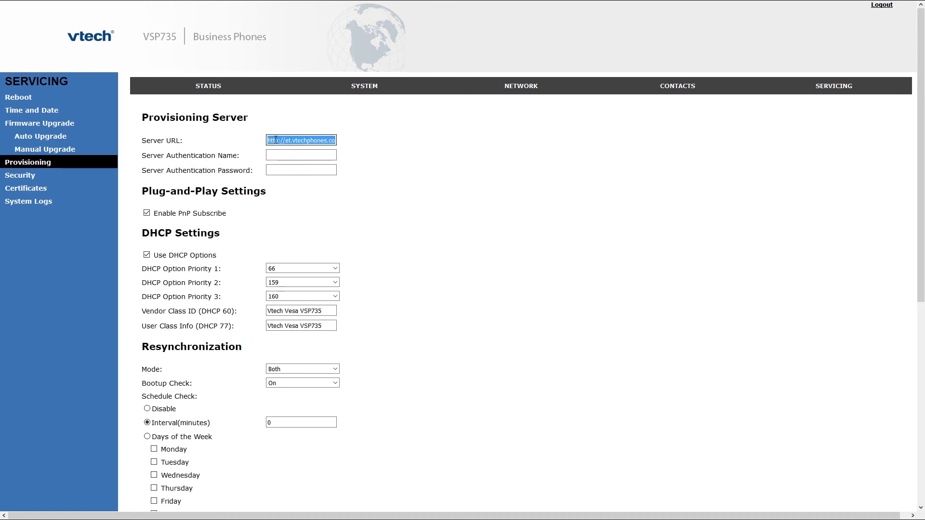
{"action": "type", "text": "http://10.1.190.1"}
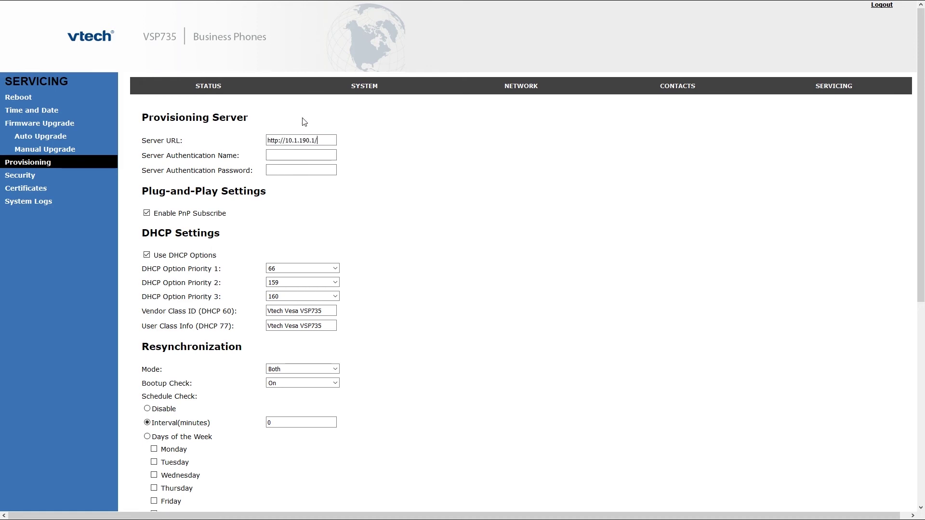
{"action": "type", "text": "prov"}
Enter the provisioning authentication name and password, then save the settings.
{"action": "key", "text": "Tab"}
{"action": "type", "text": "user"}
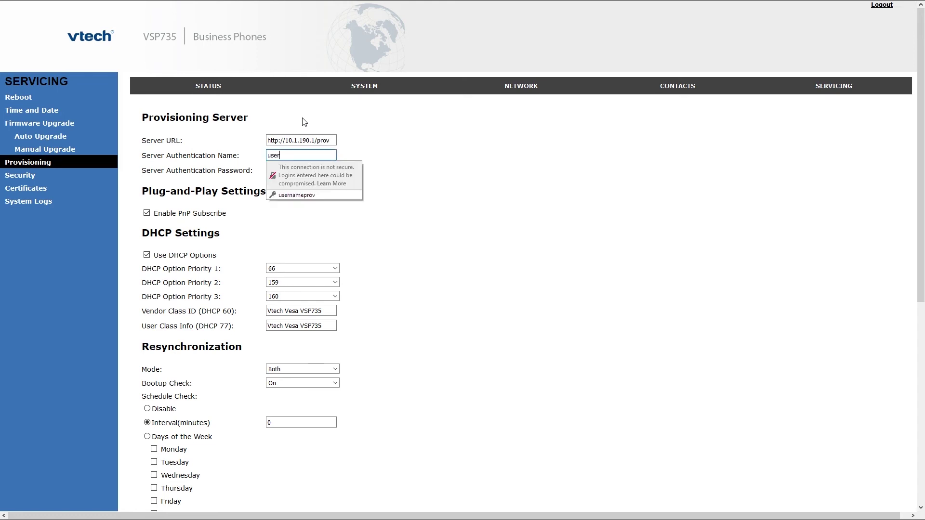
{"action": "type", "text": "nameprov"}
{"action": "key", "text": "Tab"}
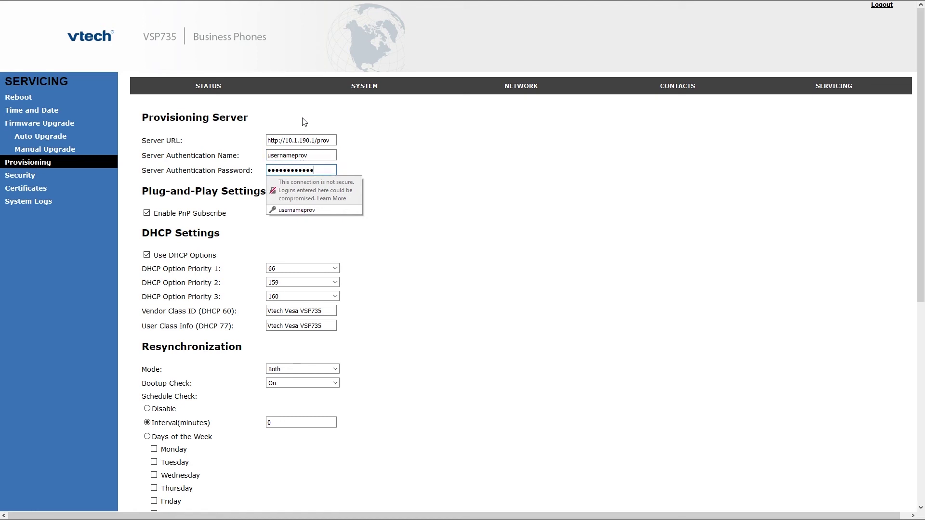
{"action": "key", "text": "ctrl+a"}
{"action": "type", "text": "passwordpro"}
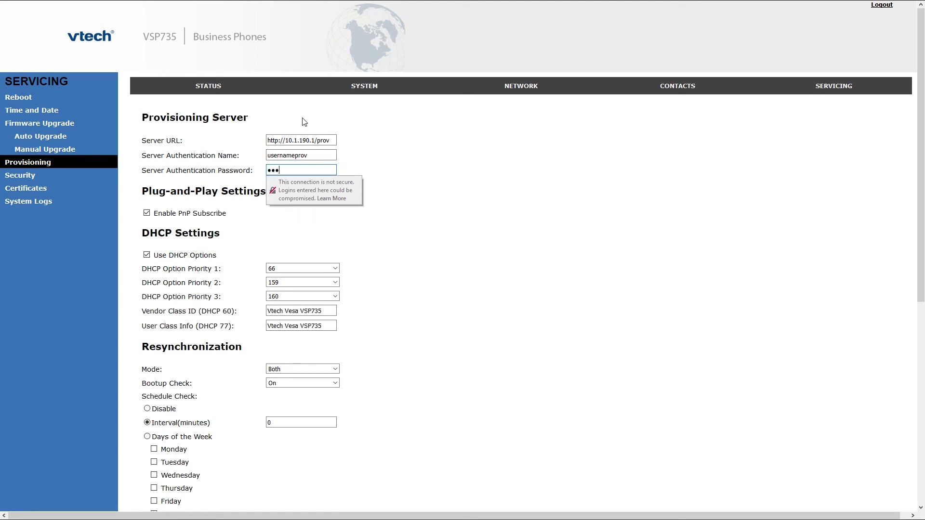
{"action": "type", "text": "v"}
{"action": "left_click", "coordinate": [399, 144]}
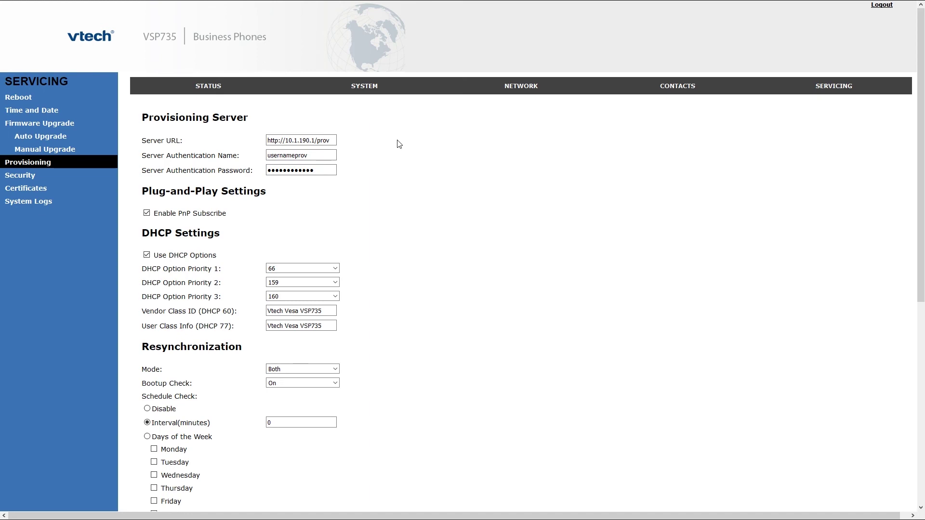
{"action": "scroll", "coordinate": [399, 144], "scroll_direction": "down", "scroll_amount": 7}
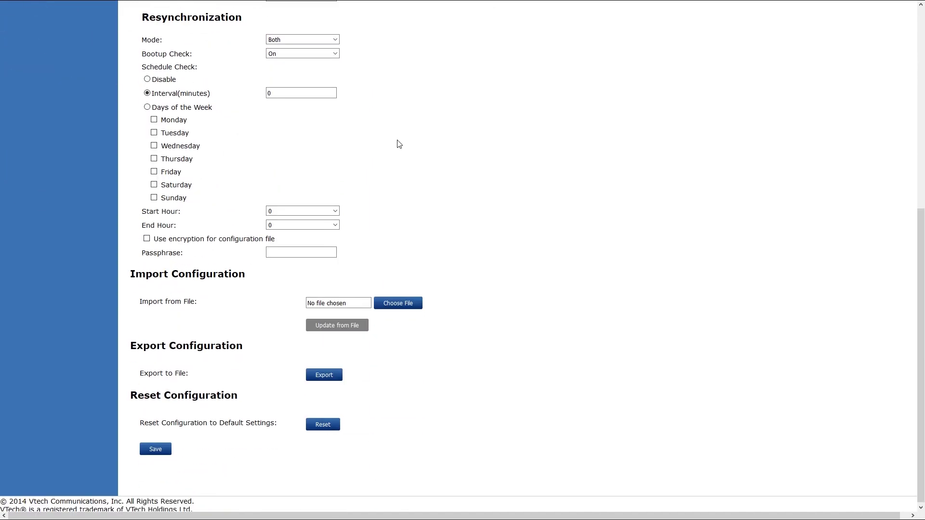
{"action": "left_click", "coordinate": [155, 447]}
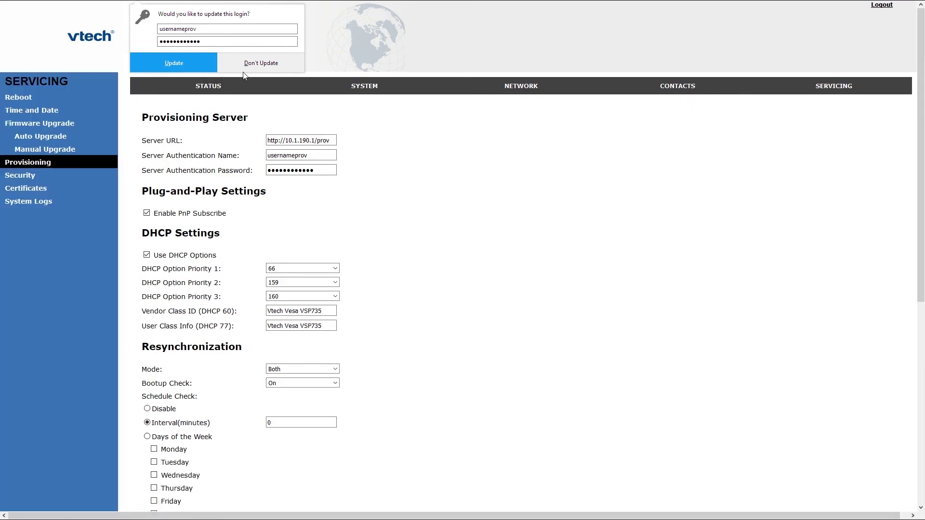
{"action": "left_click", "coordinate": [244, 70]}
Reboot the VSP735 from its Reboot page.
{"action": "left_click", "coordinate": [27, 98]}
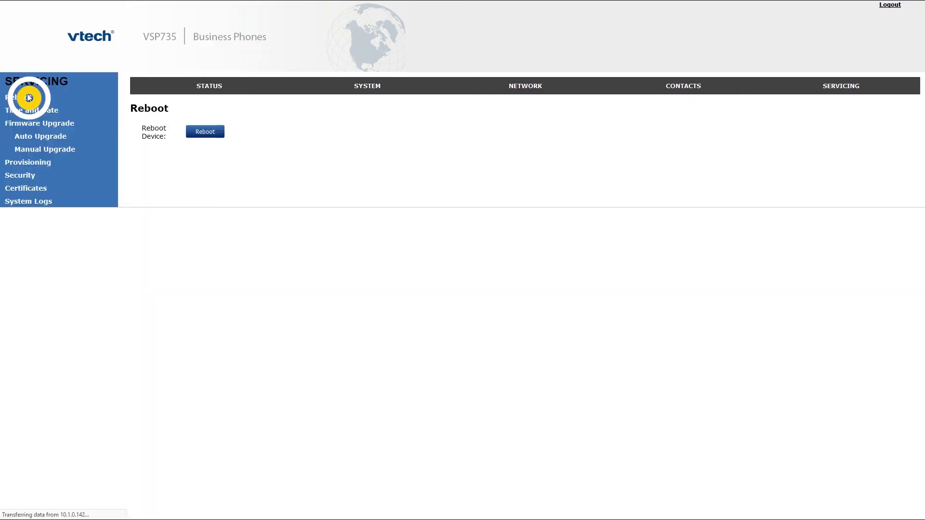
{"action": "left_click", "coordinate": [212, 130]}
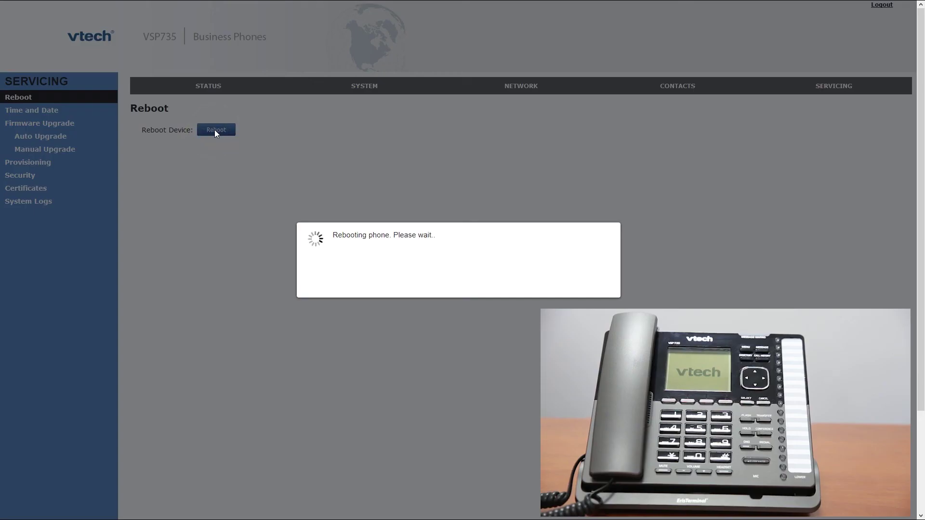